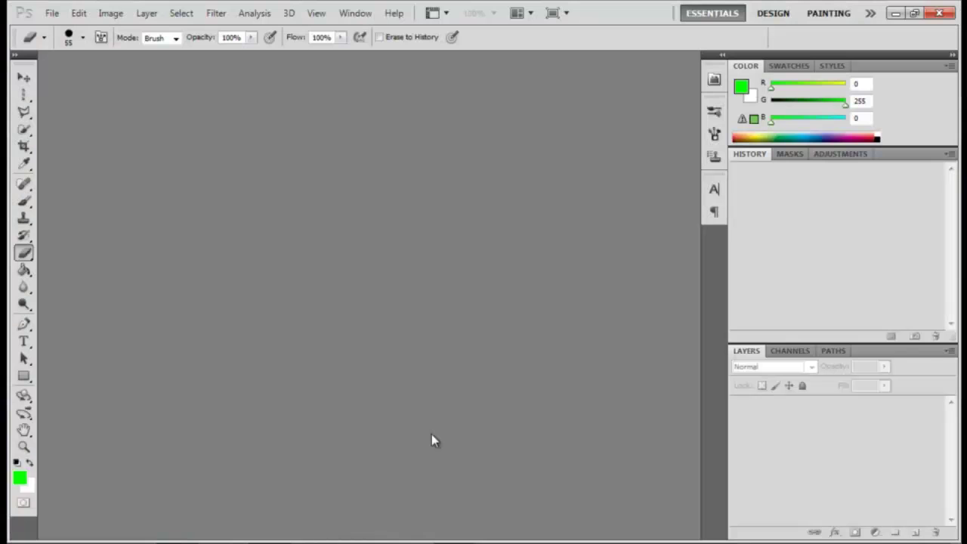
Step: Create a new 700×450 px white document named 'xtremelearning'
{"action": "left_click", "coordinate": [52, 14]}
{"action": "left_click", "coordinate": [66, 29]}
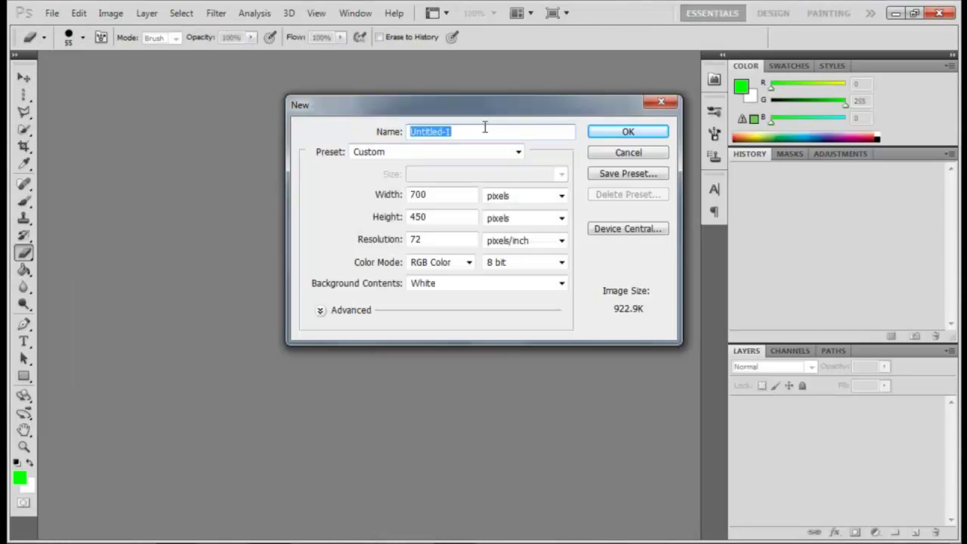
{"action": "type", "text": "xtremelearning"}
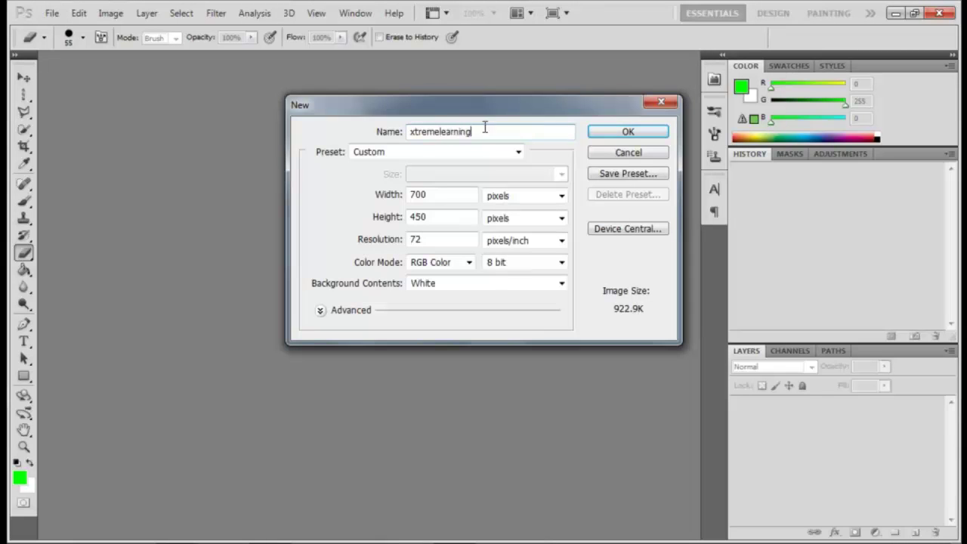
{"action": "left_click", "coordinate": [628, 132]}
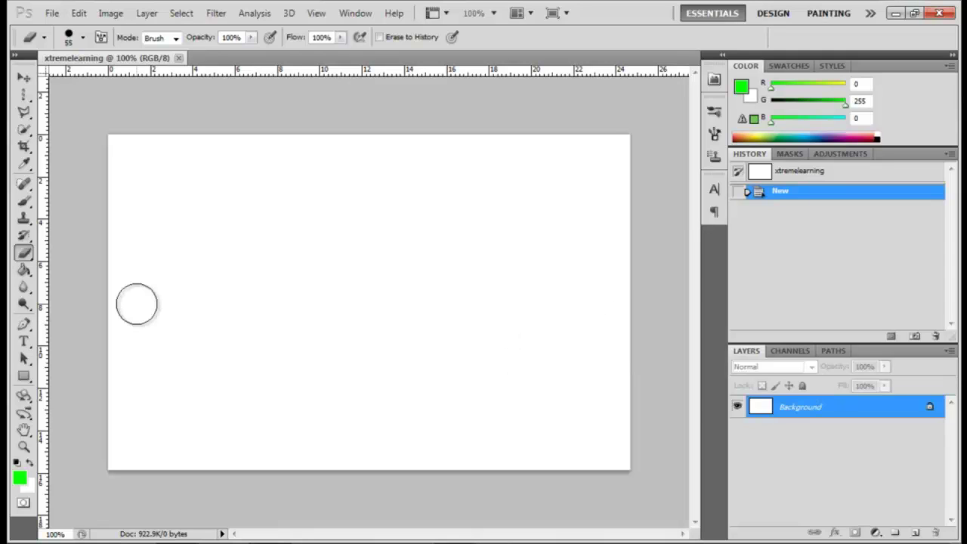
Step: Paint a soft green looping stroke across the canvas with the Brush tool
{"action": "left_click", "coordinate": [23, 202]}
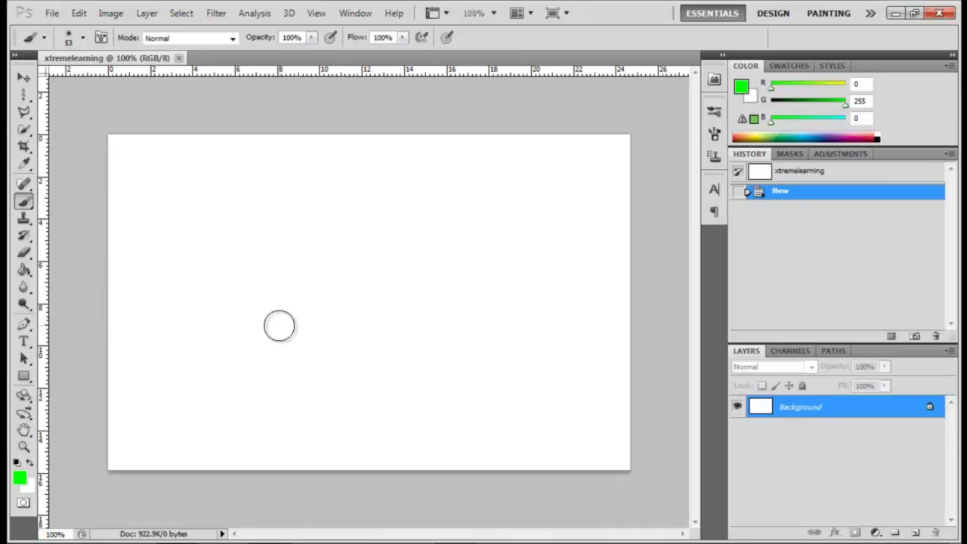
{"action": "mouse_move", "coordinate": [160, 231]}
{"action": "left_mouse_down"}
{"action": "mouse_move", "coordinate": [291, 272]}
{"action": "mouse_move", "coordinate": [236, 373]}
{"action": "mouse_move", "coordinate": [643, 330]}
{"action": "left_mouse_up"}
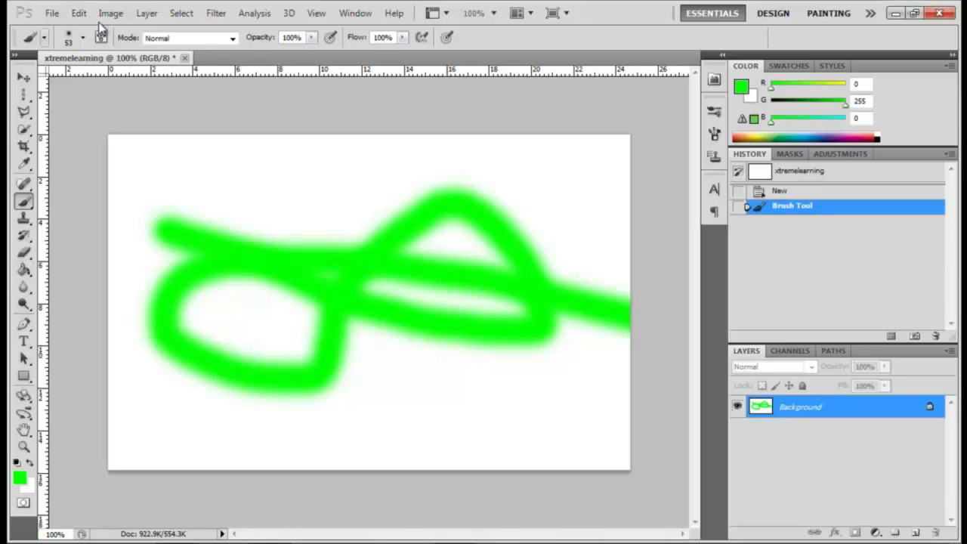
Step: Enlarge the brush to 95 px and paint green inside the loop
{"action": "left_click", "coordinate": [83, 37]}
{"action": "left_click", "coordinate": [77, 79]}
{"action": "left_click", "coordinate": [284, 291]}
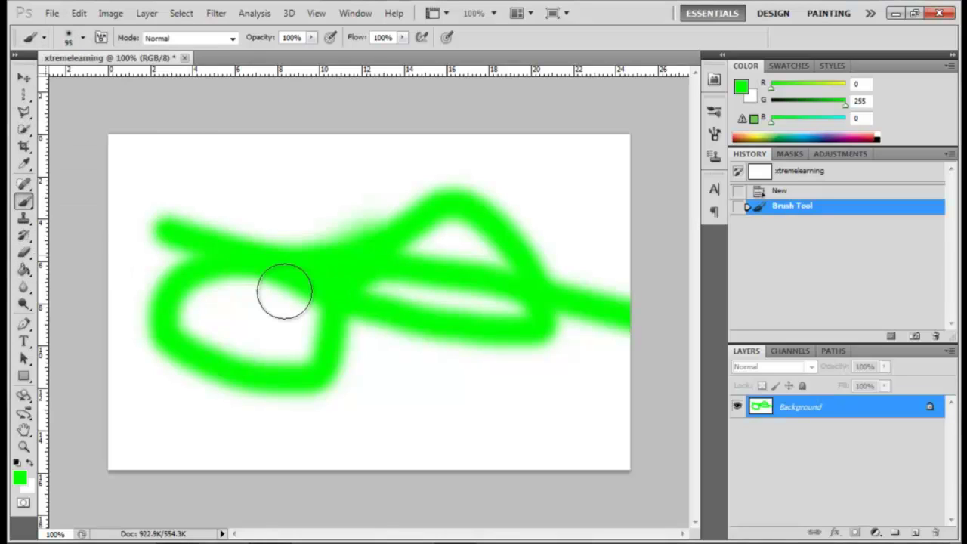
{"action": "left_click_drag", "start_coordinate": [284, 292], "coordinate": [241, 330]}
Step: Enlarge the brush to 185 px and paint broad green strokes over the canvas
{"action": "left_click", "coordinate": [83, 37]}
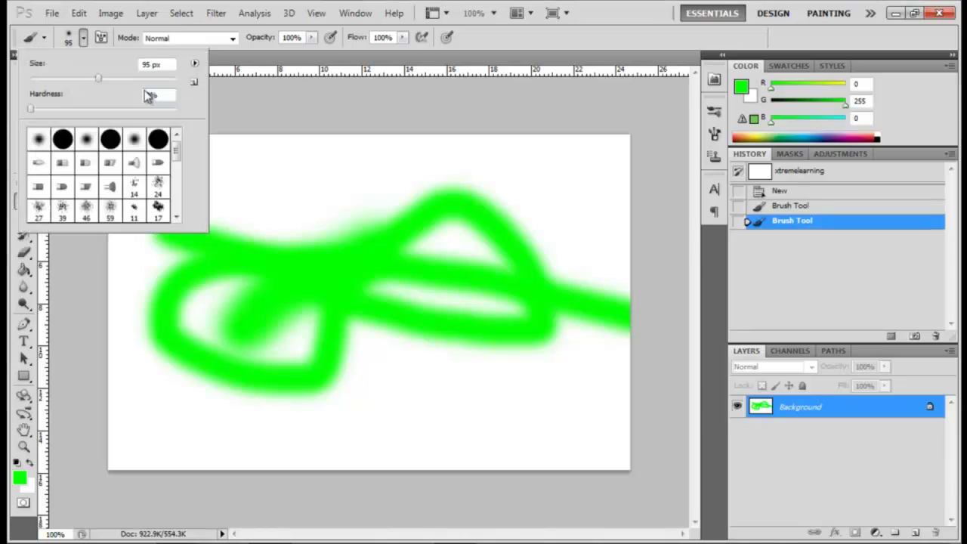
{"action": "left_click_drag", "start_coordinate": [98, 79], "coordinate": [133, 79]}
{"action": "mouse_move", "coordinate": [247, 273]}
{"action": "left_mouse_down"}
{"action": "mouse_move", "coordinate": [30, 234]}
{"action": "mouse_move", "coordinate": [713, 190]}
{"action": "left_mouse_up"}
{"action": "mouse_move", "coordinate": [642, 271]}
{"action": "left_mouse_down"}
{"action": "mouse_move", "coordinate": [225, 296]}
{"action": "mouse_move", "coordinate": [118, 345]}
{"action": "mouse_move", "coordinate": [481, 358]}
{"action": "mouse_move", "coordinate": [617, 246]}
{"action": "mouse_move", "coordinate": [468, 176]}
{"action": "mouse_move", "coordinate": [431, 236]}
{"action": "mouse_move", "coordinate": [116, 316]}
{"action": "mouse_move", "coordinate": [328, 370]}
{"action": "mouse_move", "coordinate": [472, 212]}
{"action": "mouse_move", "coordinate": [202, 244]}
{"action": "left_mouse_up"}
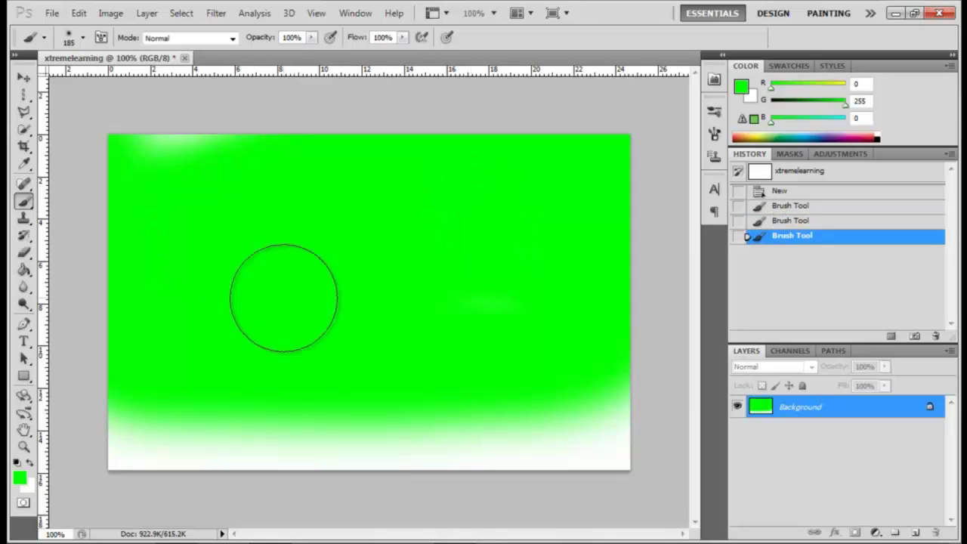
{"action": "left_click_drag", "start_coordinate": [343, 435], "coordinate": [344, 491]}
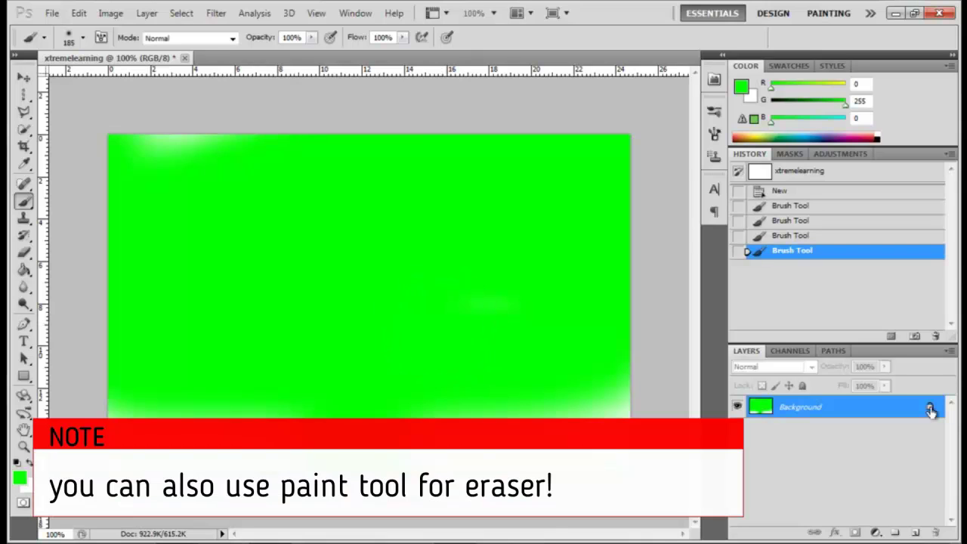
Step: Convert the Background to Layer 0, duplicate it, and stack Layer 0 above the copy
{"action": "double_click", "coordinate": [930, 408]}
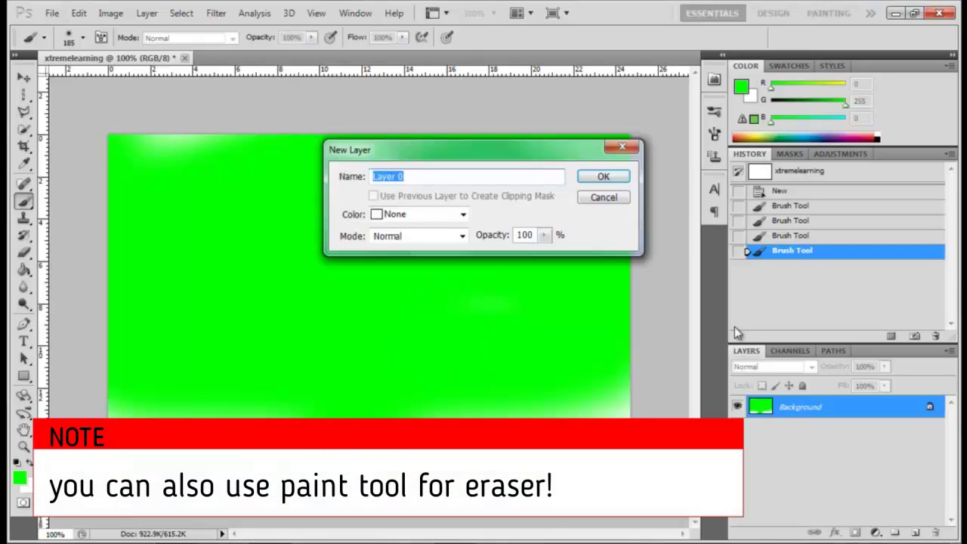
{"action": "left_click", "coordinate": [597, 181]}
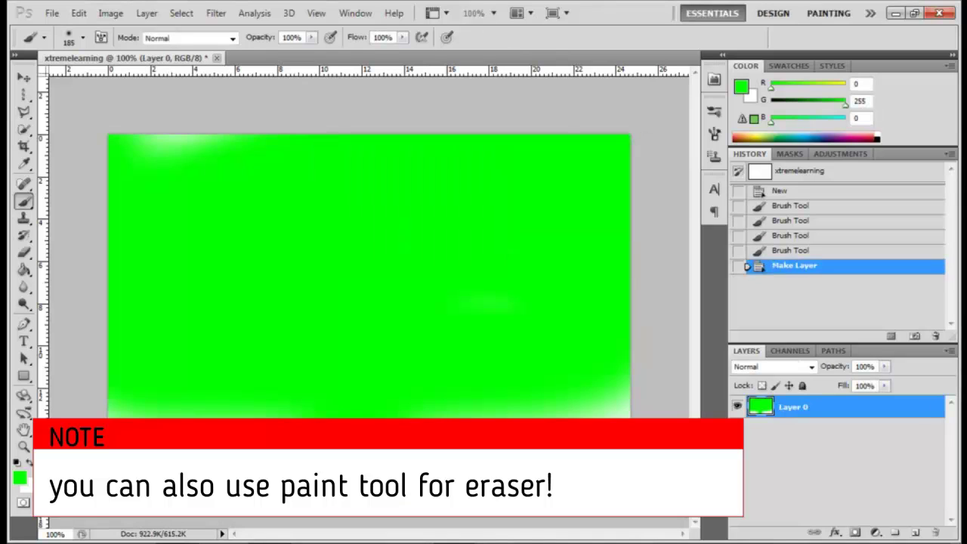
{"action": "left_click_drag", "start_coordinate": [919, 416], "coordinate": [916, 535]}
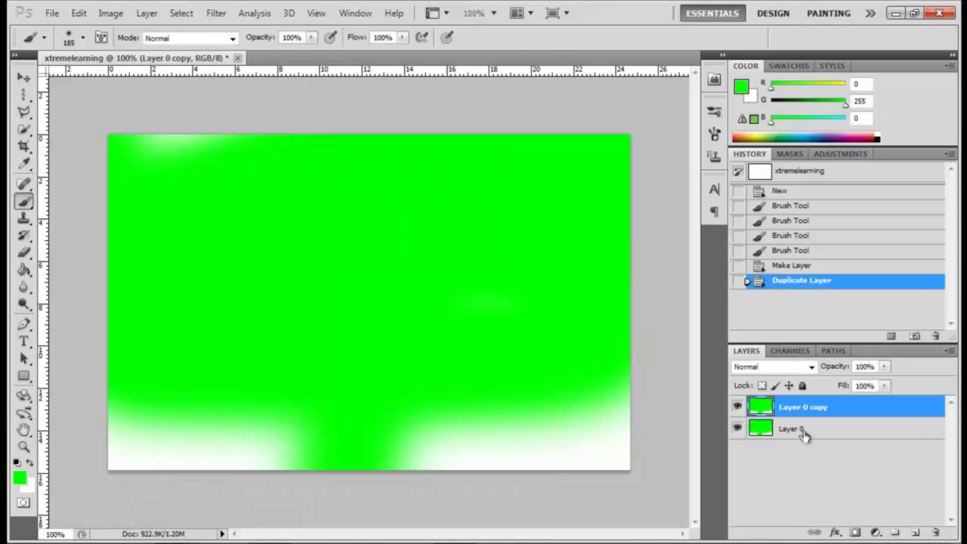
{"action": "left_click", "coordinate": [799, 438]}
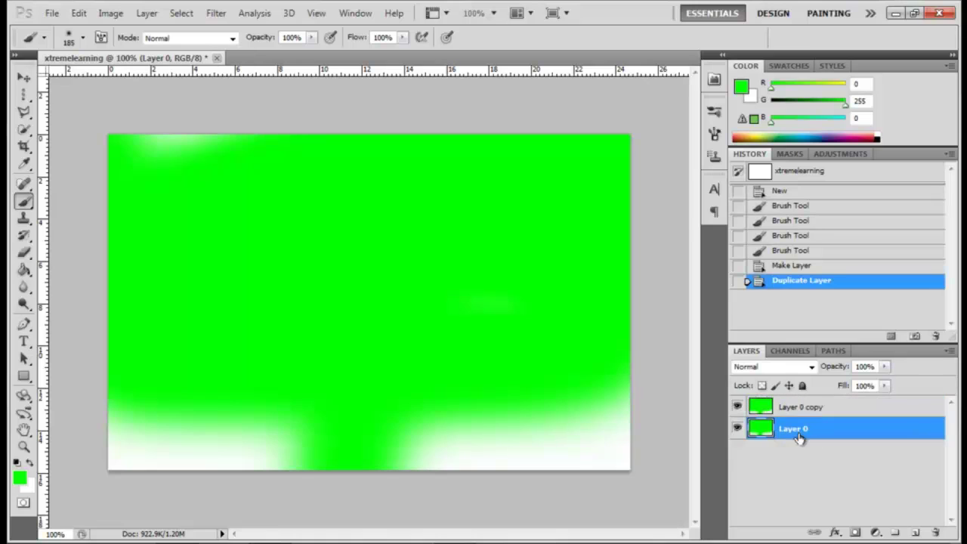
{"action": "left_click_drag", "start_coordinate": [799, 438], "coordinate": [836, 402]}
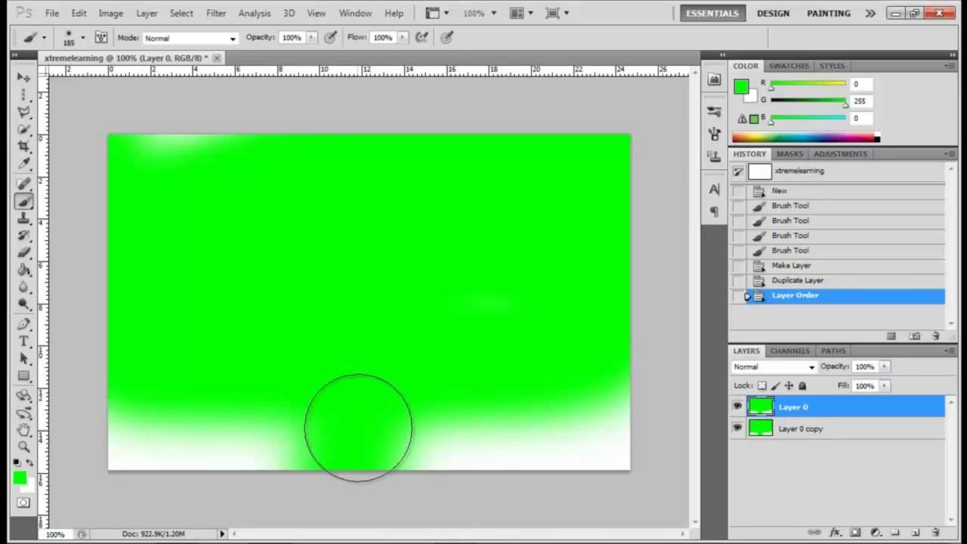
{"action": "left_click", "coordinate": [25, 257]}
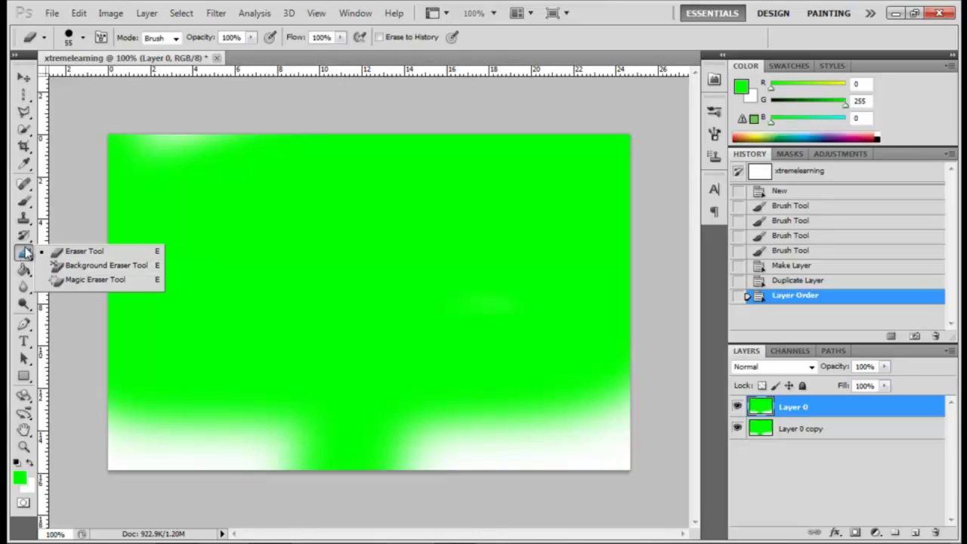
Step: Erase green patches along the bottom edge on Layer 0 and Layer 0 copy
{"action": "left_click", "coordinate": [25, 253]}
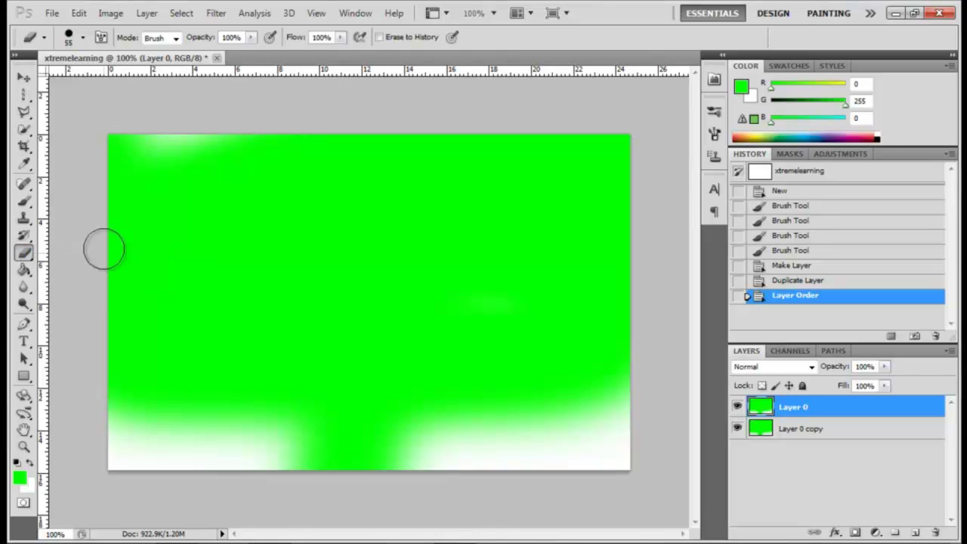
{"action": "left_click", "coordinate": [276, 466]}
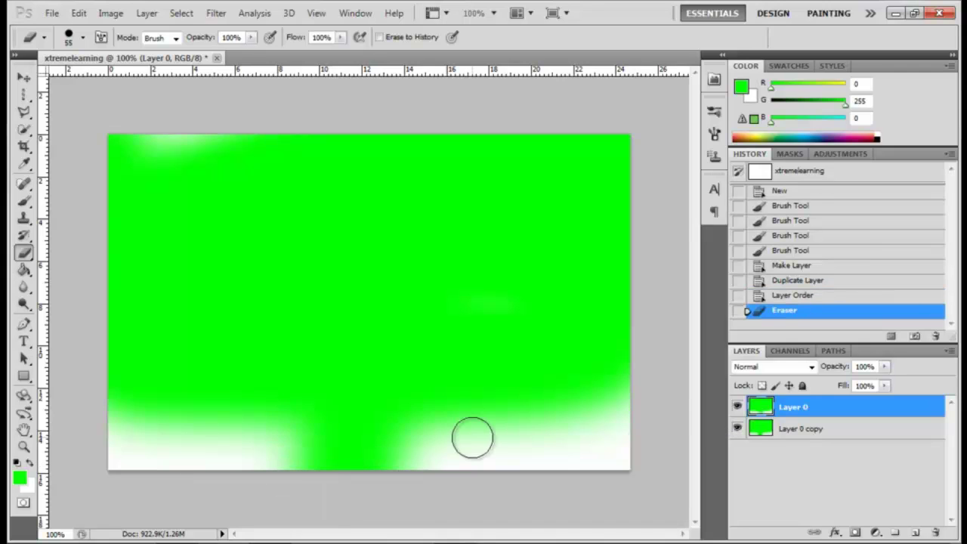
{"action": "left_click", "coordinate": [472, 438]}
{"action": "left_click", "coordinate": [812, 428]}
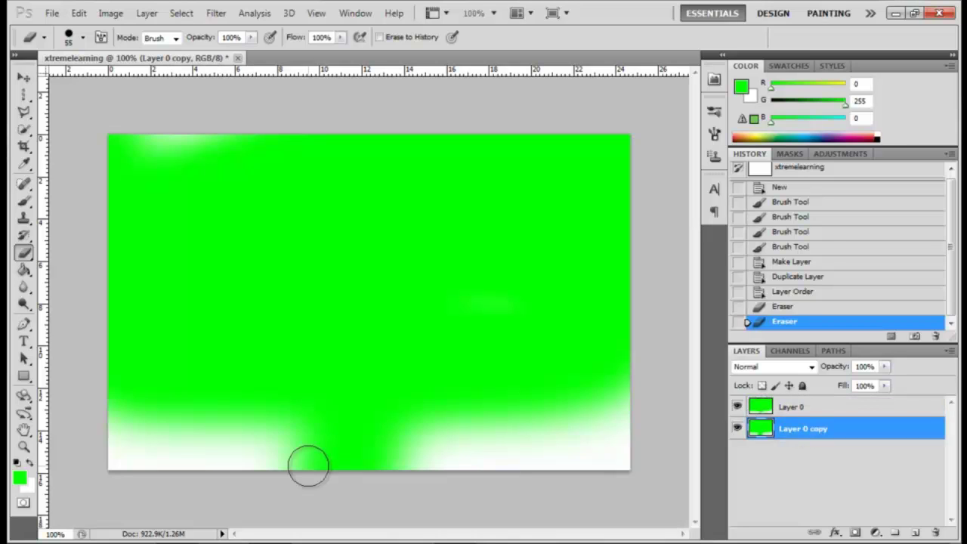
{"action": "left_click_drag", "start_coordinate": [307, 464], "coordinate": [399, 461]}
{"action": "key", "text": "ctrl+bracketright"}
{"action": "mouse_move", "coordinate": [287, 452]}
{"action": "left_mouse_down"}
{"action": "mouse_move", "coordinate": [357, 457]}
{"action": "mouse_move", "coordinate": [275, 457]}
{"action": "left_mouse_up"}
Step: Widen the erased transparent strip across the whole bottom edge on both layers
{"action": "left_click", "coordinate": [29, 461]}
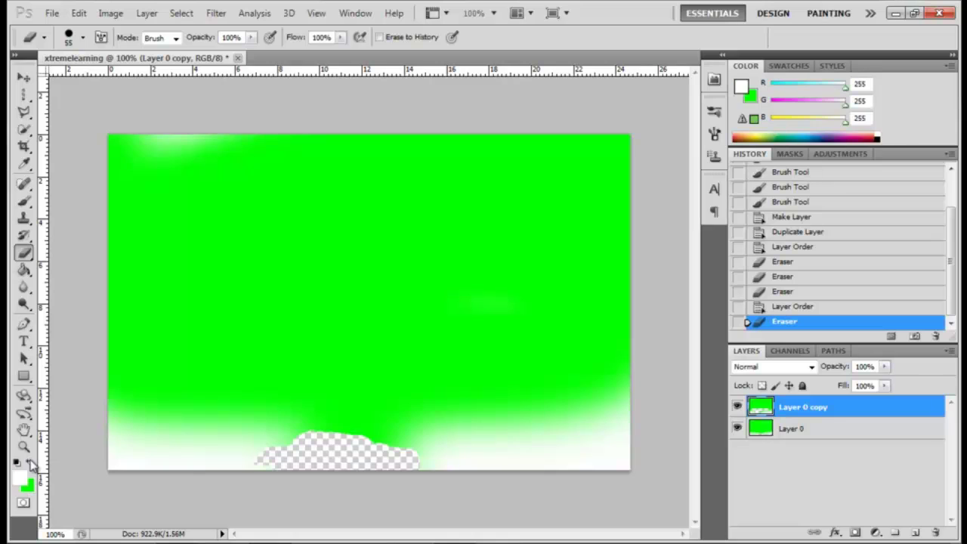
{"action": "mouse_move", "coordinate": [427, 455]}
{"action": "left_mouse_down"}
{"action": "mouse_move", "coordinate": [313, 438]}
{"action": "mouse_move", "coordinate": [469, 453]}
{"action": "mouse_move", "coordinate": [558, 482]}
{"action": "mouse_move", "coordinate": [578, 429]}
{"action": "left_mouse_up"}
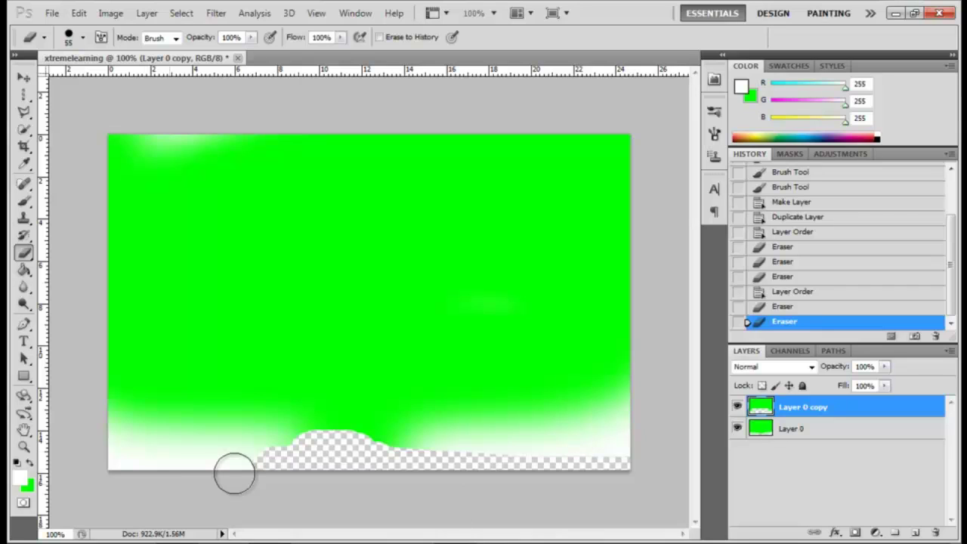
{"action": "left_click_drag", "start_coordinate": [234, 477], "coordinate": [455, 461]}
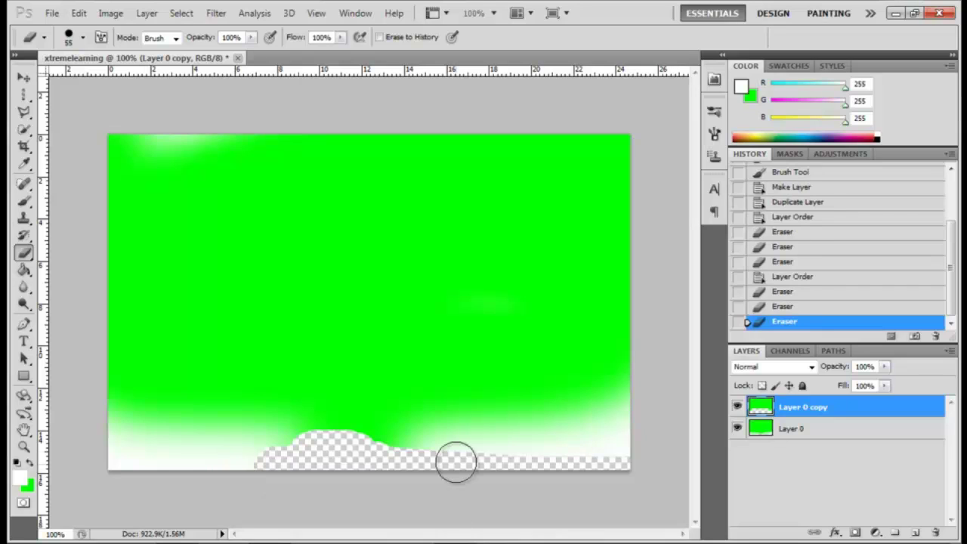
{"action": "left_click_drag", "start_coordinate": [390, 450], "coordinate": [613, 451]}
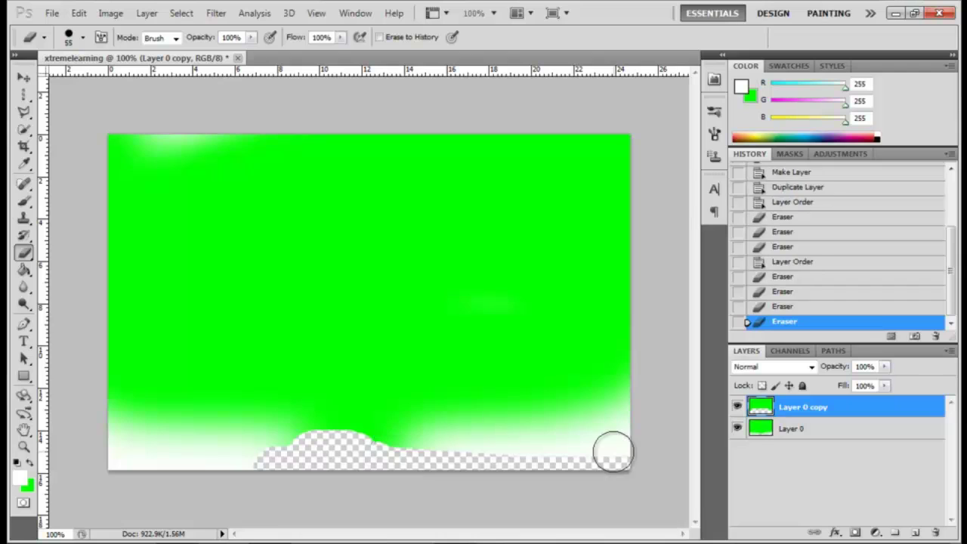
{"action": "left_click", "coordinate": [785, 430]}
{"action": "mouse_move", "coordinate": [385, 444]}
{"action": "left_mouse_down"}
{"action": "mouse_move", "coordinate": [417, 452]}
{"action": "mouse_move", "coordinate": [616, 421]}
{"action": "mouse_move", "coordinate": [263, 453]}
{"action": "mouse_move", "coordinate": [117, 453]}
{"action": "left_mouse_up"}
{"action": "left_click_drag", "start_coordinate": [834, 408], "coordinate": [831, 440]}
{"action": "mouse_move", "coordinate": [213, 426]}
{"action": "left_mouse_down"}
{"action": "mouse_move", "coordinate": [423, 422]}
{"action": "mouse_move", "coordinate": [377, 422]}
{"action": "left_mouse_up"}
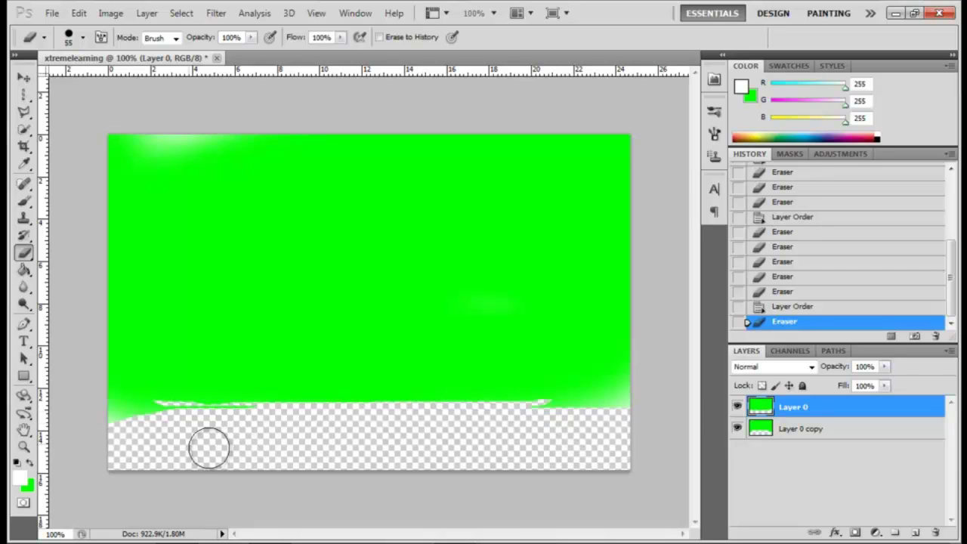
Step: Paint white over the transparent bottom strip with the 185 px brush, then swap green back to foreground
{"action": "left_click", "coordinate": [24, 202]}
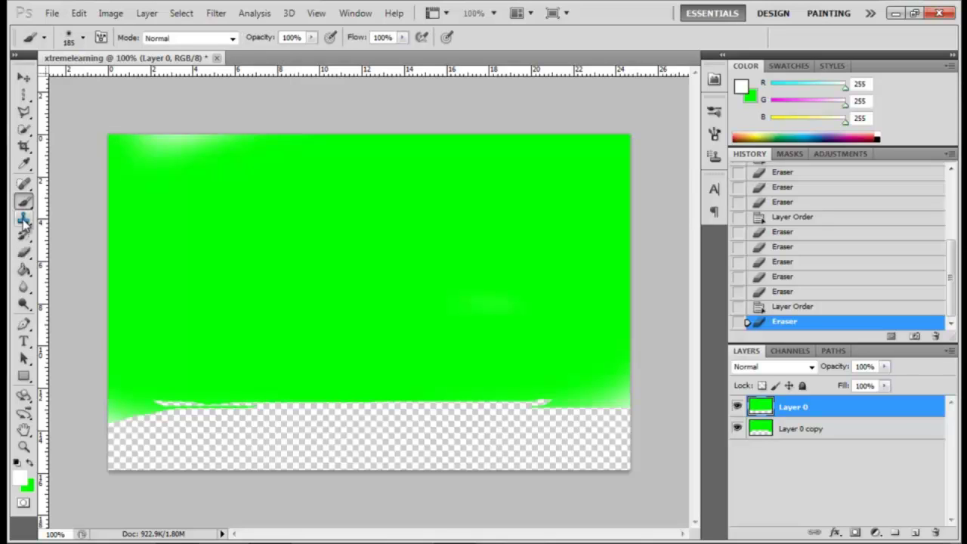
{"action": "left_click_drag", "start_coordinate": [148, 375], "coordinate": [149, 365]}
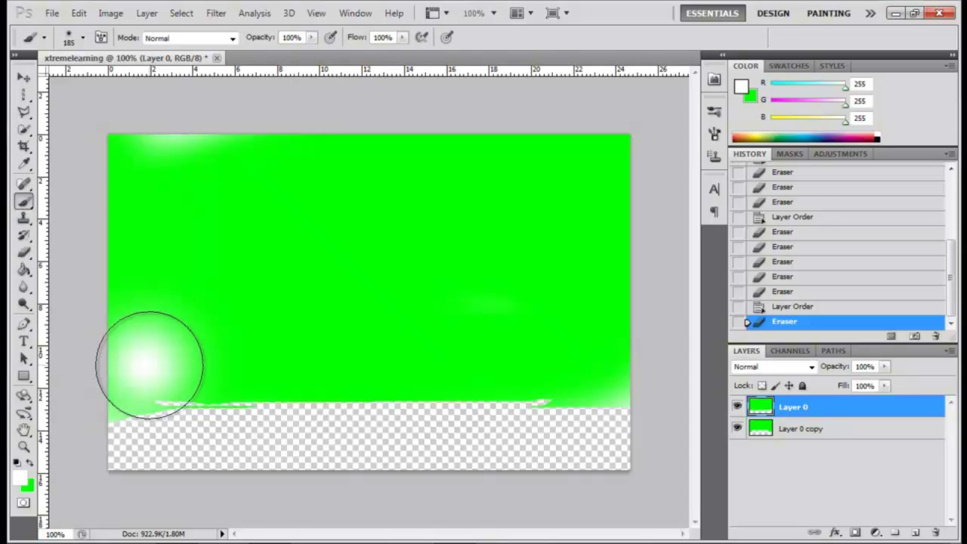
{"action": "left_click_drag", "start_coordinate": [164, 474], "coordinate": [665, 478]}
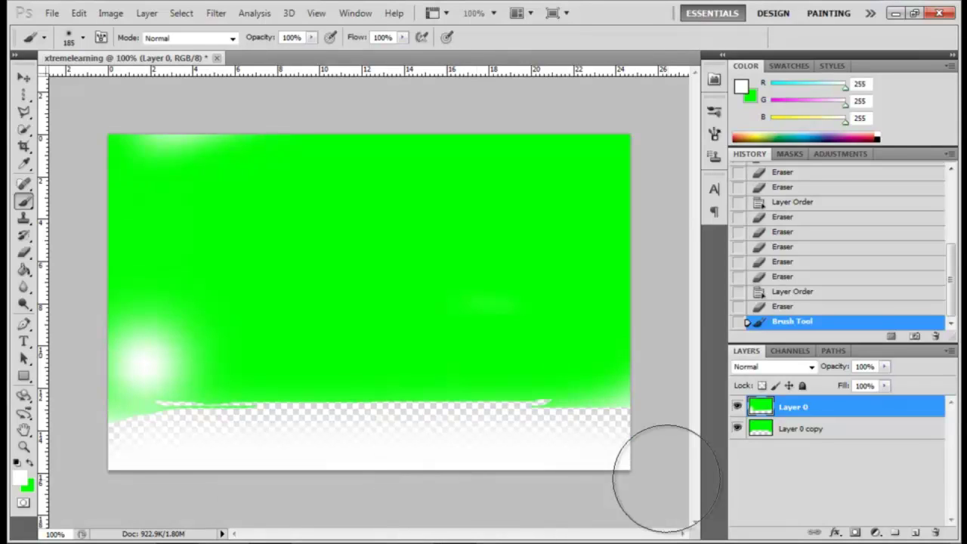
{"action": "mouse_move", "coordinate": [422, 474]}
{"action": "left_mouse_down"}
{"action": "mouse_move", "coordinate": [92, 465]}
{"action": "mouse_move", "coordinate": [577, 460]}
{"action": "mouse_move", "coordinate": [170, 450]}
{"action": "mouse_move", "coordinate": [599, 448]}
{"action": "mouse_move", "coordinate": [82, 433]}
{"action": "left_mouse_up"}
{"action": "left_click_drag", "start_coordinate": [136, 449], "coordinate": [243, 478]}
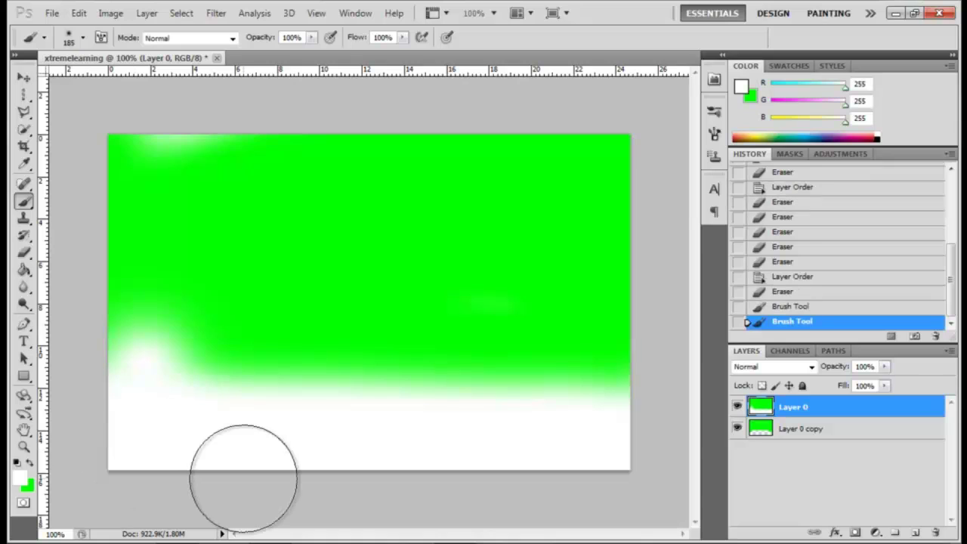
{"action": "key", "text": "x"}
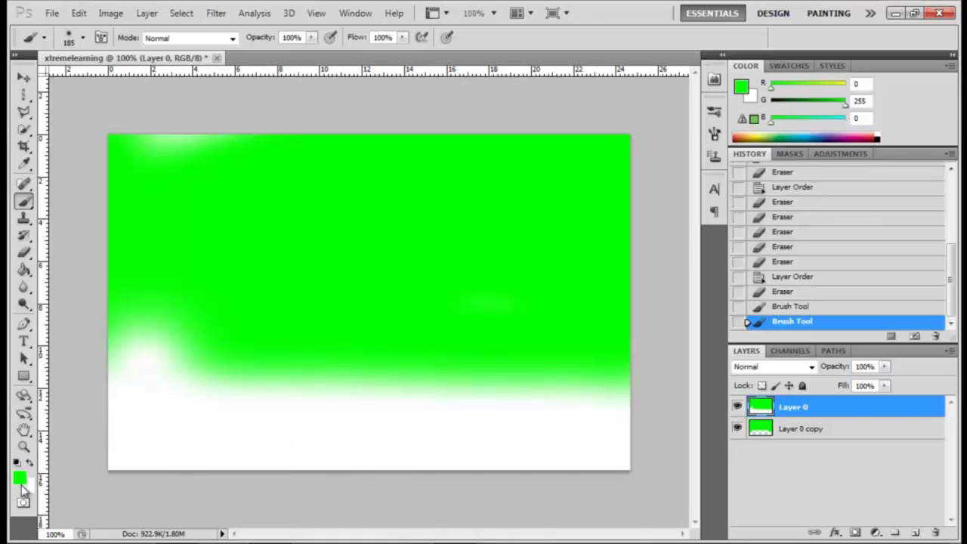
Step: Brush green over the lower white edge, then repaint white along the canvas bottom
{"action": "left_click_drag", "start_coordinate": [138, 360], "coordinate": [149, 319]}
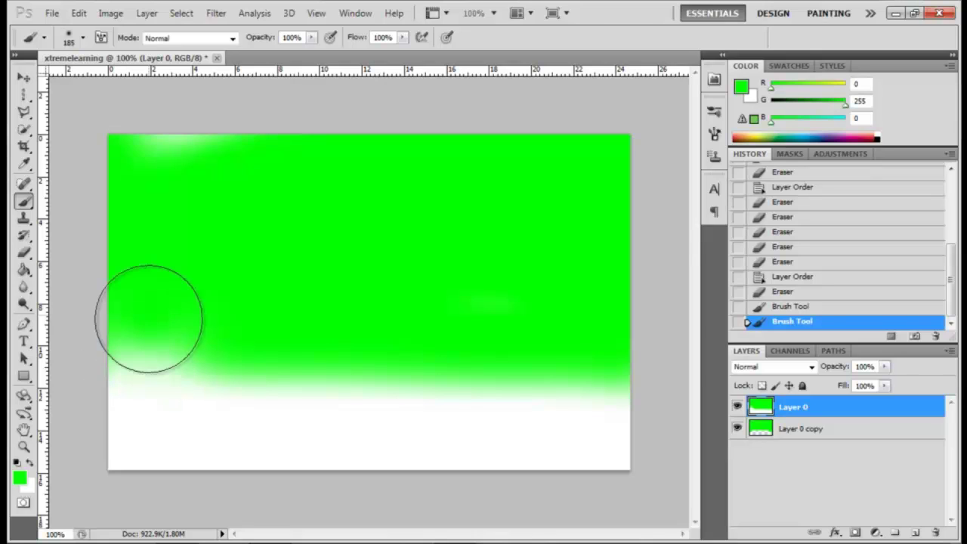
{"action": "left_click", "coordinate": [150, 319]}
{"action": "left_click", "coordinate": [151, 318]}
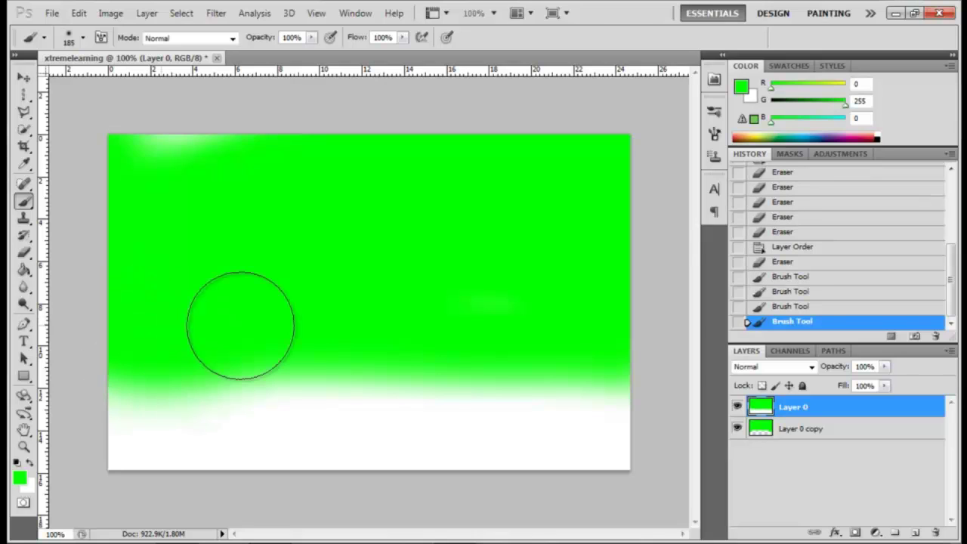
{"action": "left_click", "coordinate": [535, 341]}
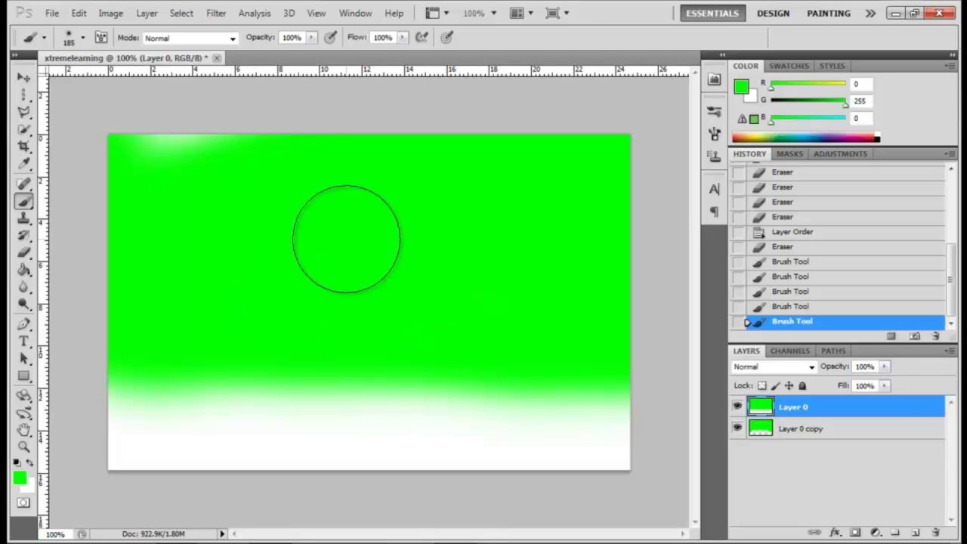
{"action": "left_click", "coordinate": [268, 300]}
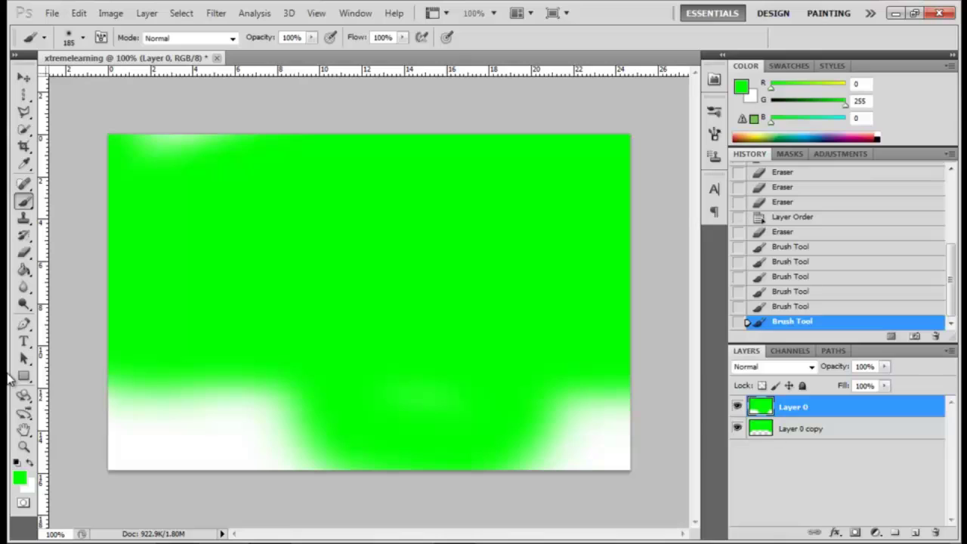
{"action": "left_click", "coordinate": [31, 461]}
{"action": "mouse_move", "coordinate": [281, 469]}
{"action": "left_mouse_down"}
{"action": "mouse_move", "coordinate": [333, 440]}
{"action": "mouse_move", "coordinate": [529, 446]}
{"action": "mouse_move", "coordinate": [75, 446]}
{"action": "mouse_move", "coordinate": [608, 447]}
{"action": "mouse_move", "coordinate": [510, 441]}
{"action": "mouse_move", "coordinate": [468, 427]}
{"action": "left_mouse_up"}
Step: Save the image as 'eraser and paint tool.psd' in the photoshop folder
{"action": "left_click", "coordinate": [51, 13]}
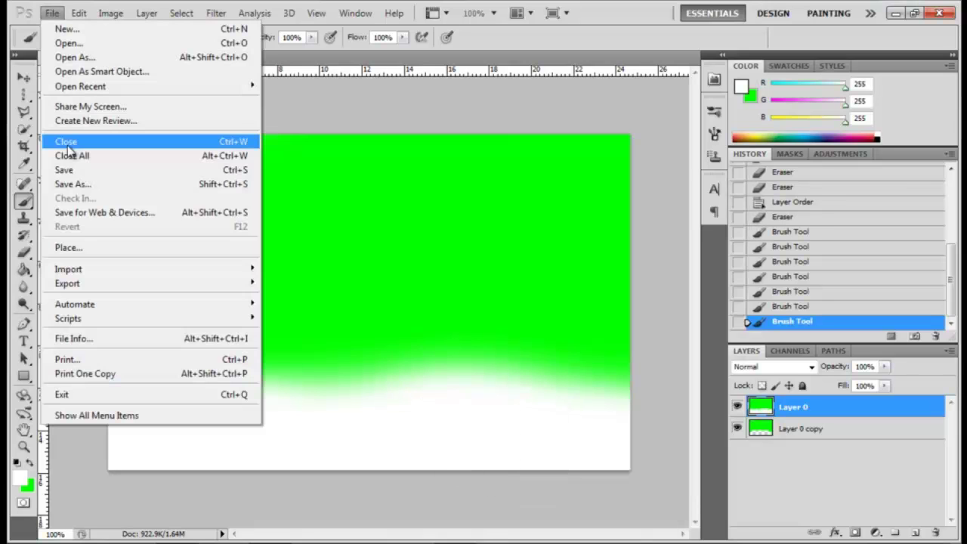
{"action": "left_click", "coordinate": [105, 184]}
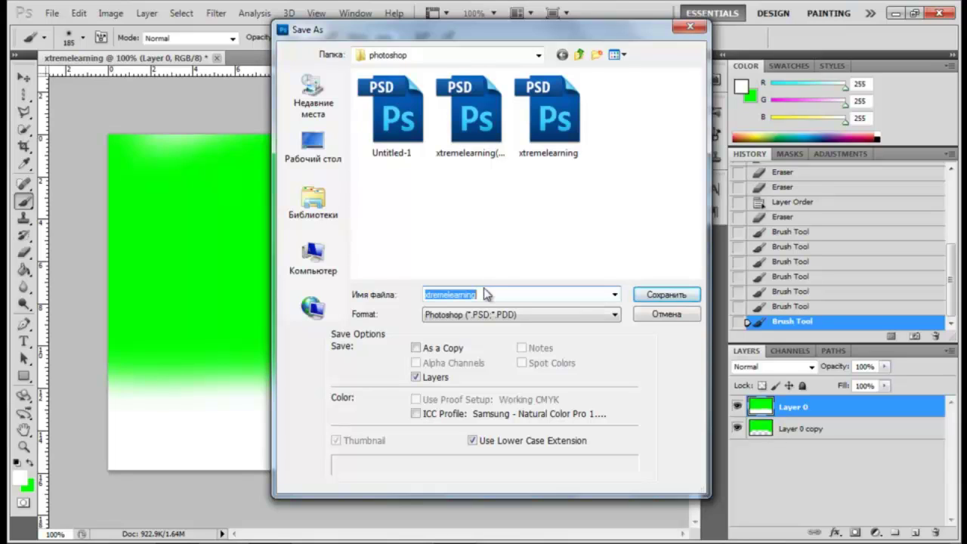
{"action": "type", "text": "eraser and paint tool"}
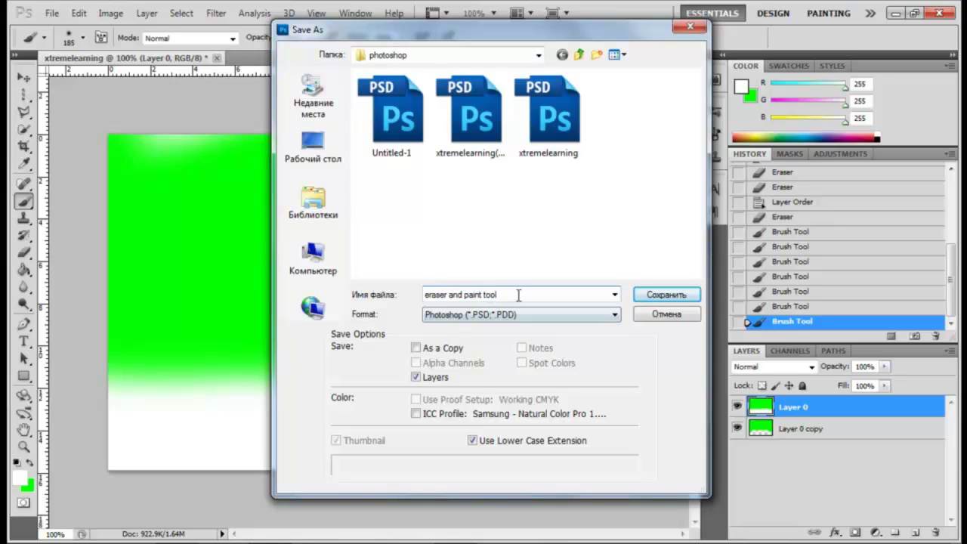
{"action": "key", "text": "ctrl+a"}
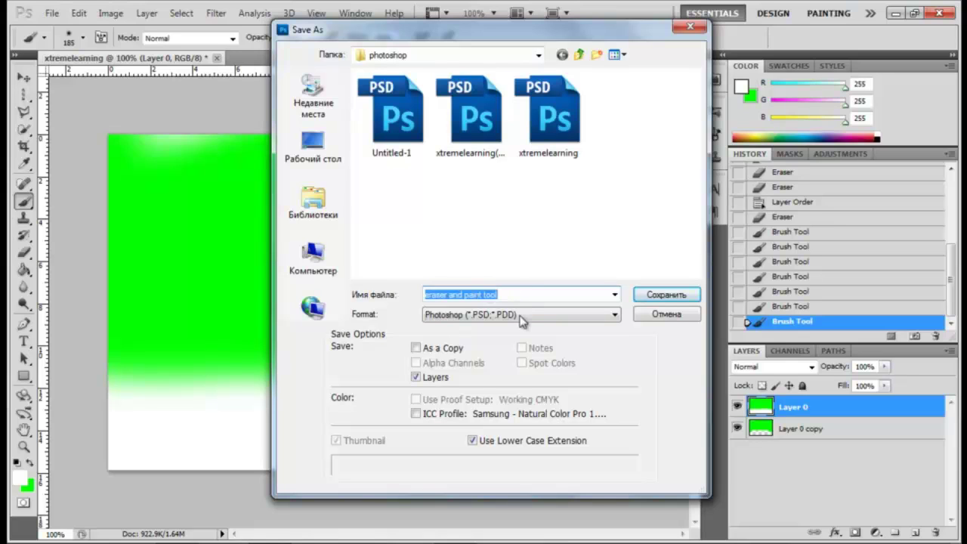
{"action": "left_click", "coordinate": [650, 295]}
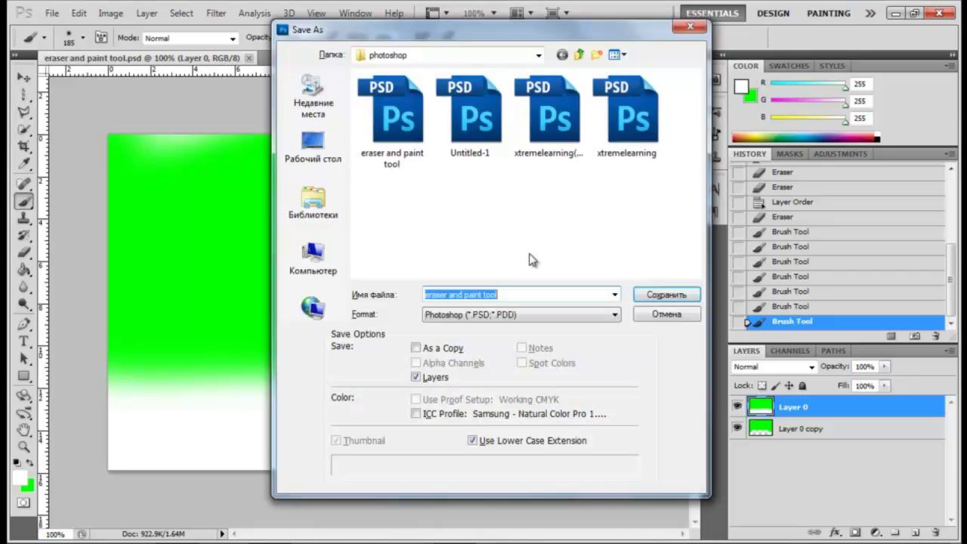
Step: Save a JPEG copy of the image, accepting the default quality settings
{"action": "left_click", "coordinate": [512, 314]}
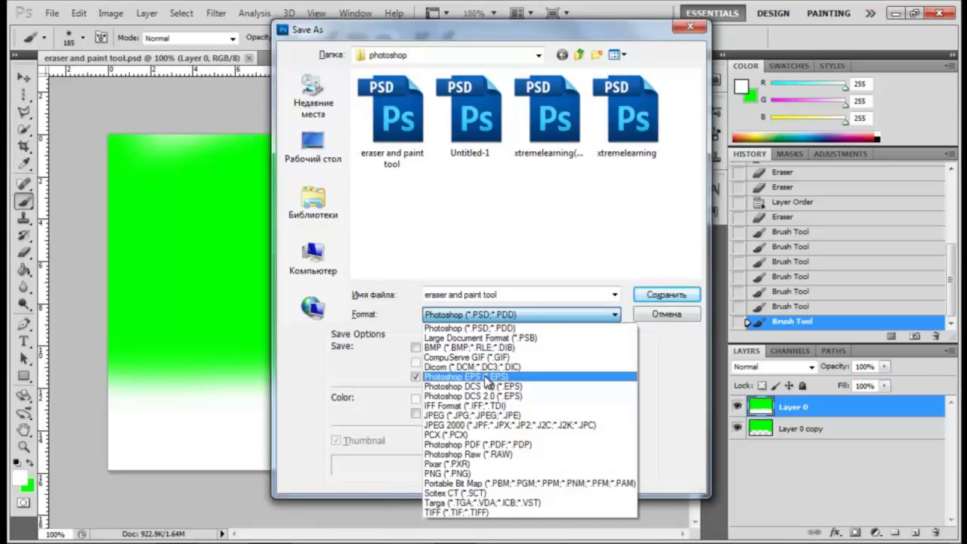
{"action": "left_click", "coordinate": [486, 416]}
{"action": "left_click", "coordinate": [667, 295]}
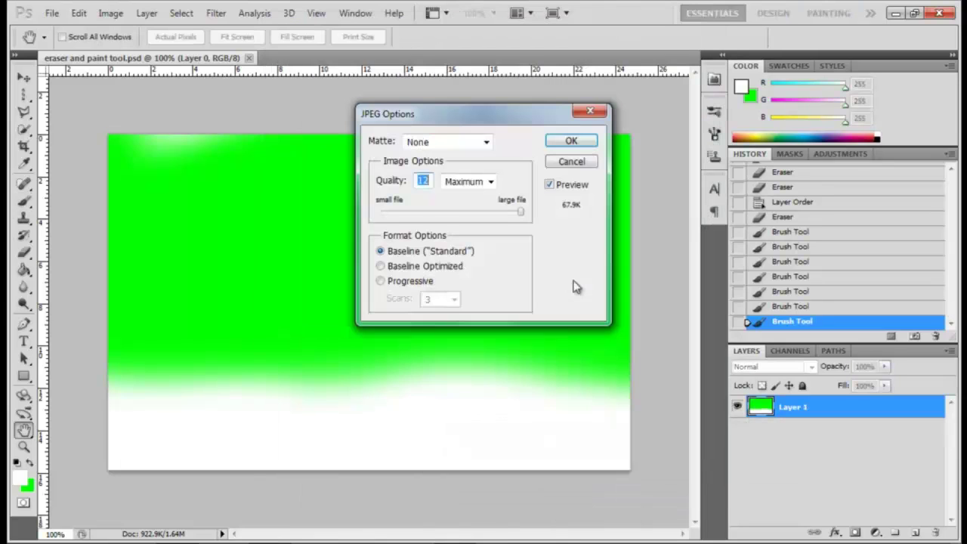
{"action": "left_click", "coordinate": [572, 141]}
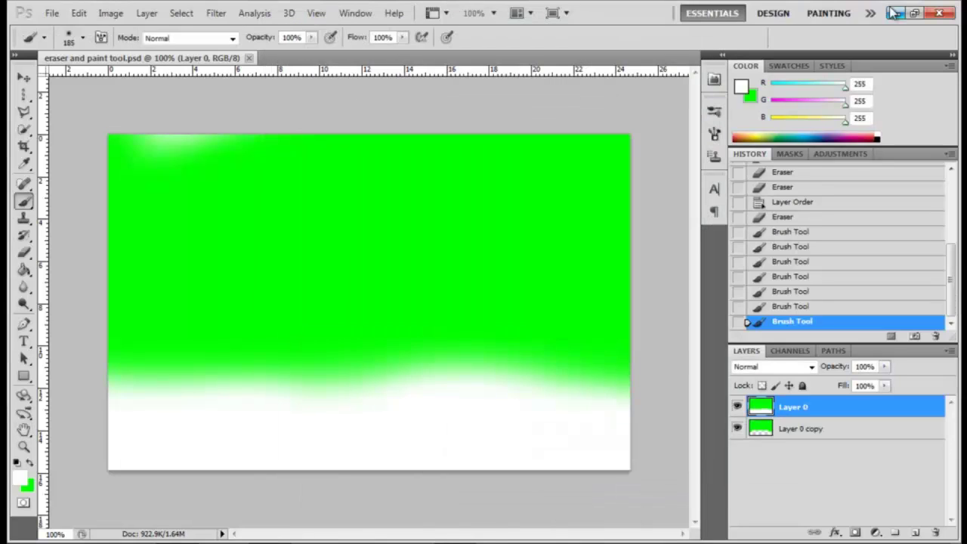
Step: Open the 'eraser and paint tool' JPEG from the photoshop folder in Windows Explorer
{"action": "left_click", "coordinate": [895, 14]}
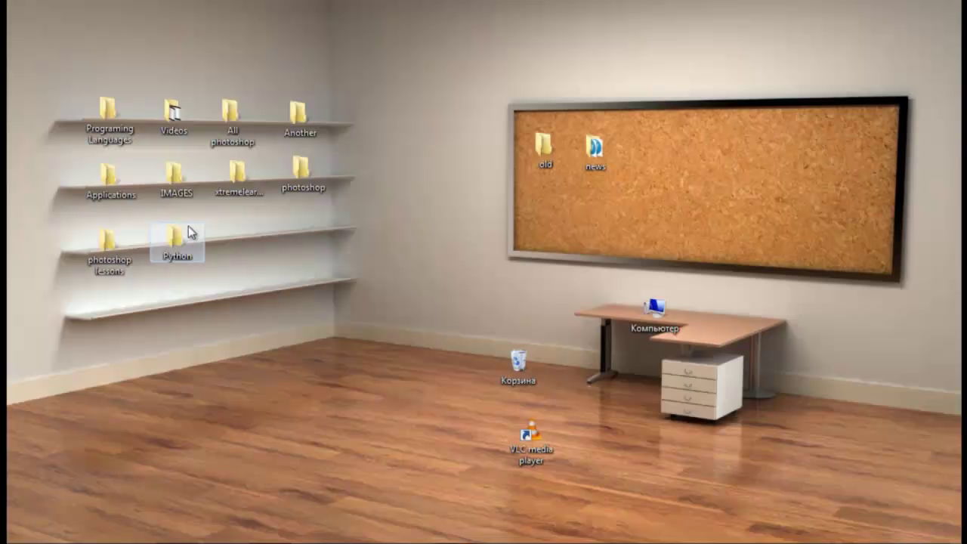
{"action": "double_click", "coordinate": [295, 179]}
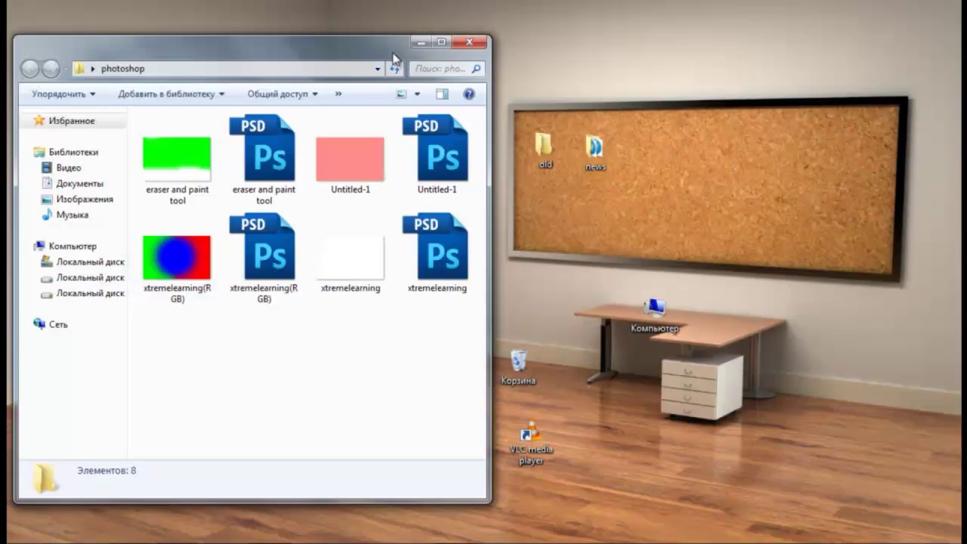
{"action": "double_click", "coordinate": [392, 52]}
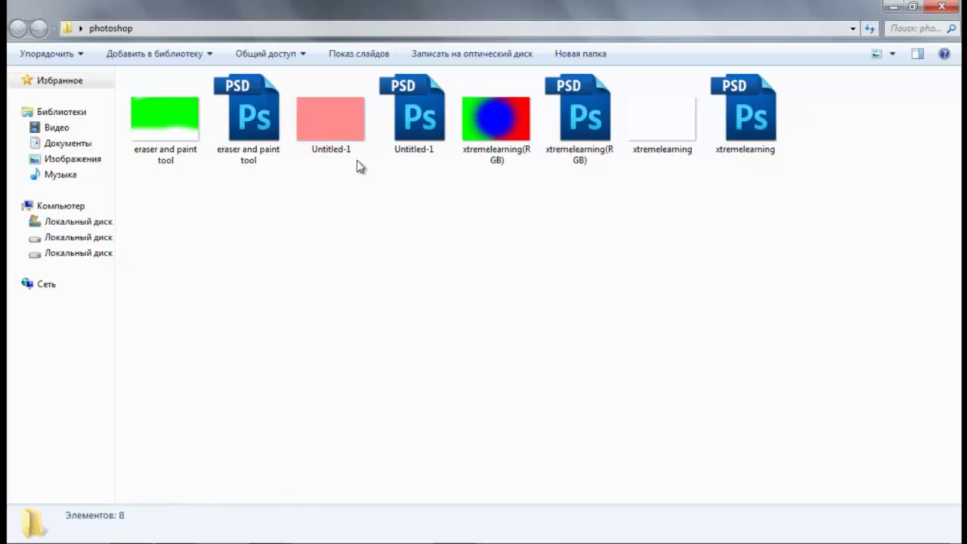
{"action": "double_click", "coordinate": [175, 131]}
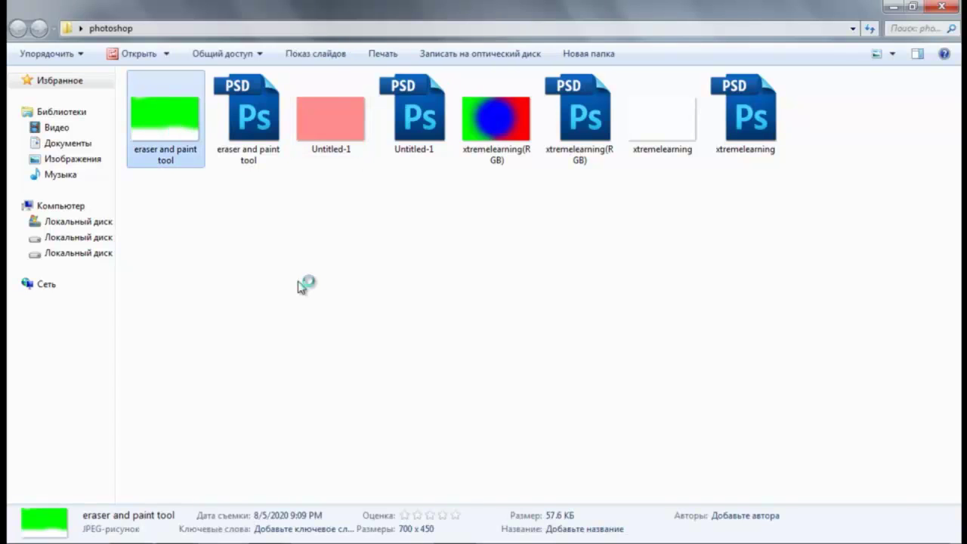